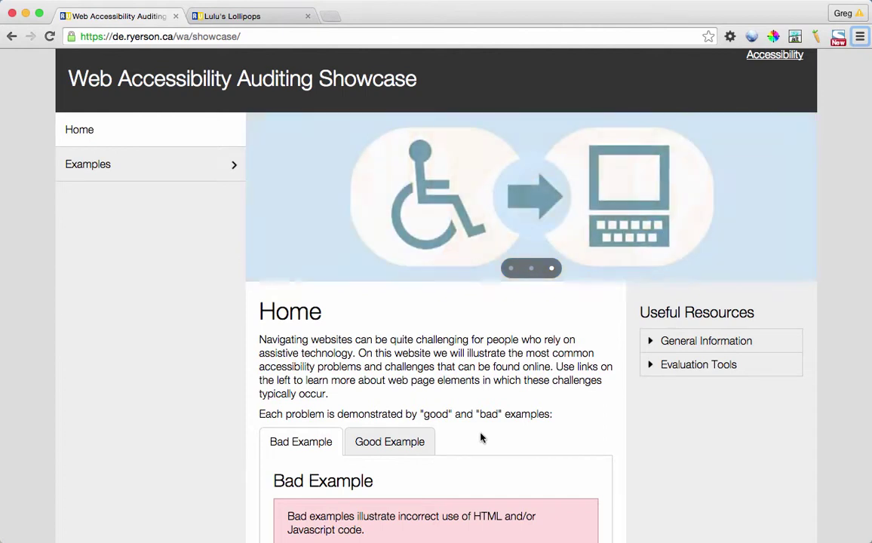
Focus the hidden Skip to main content link on the showcase home page
{"action": "key", "text": "Tab"}
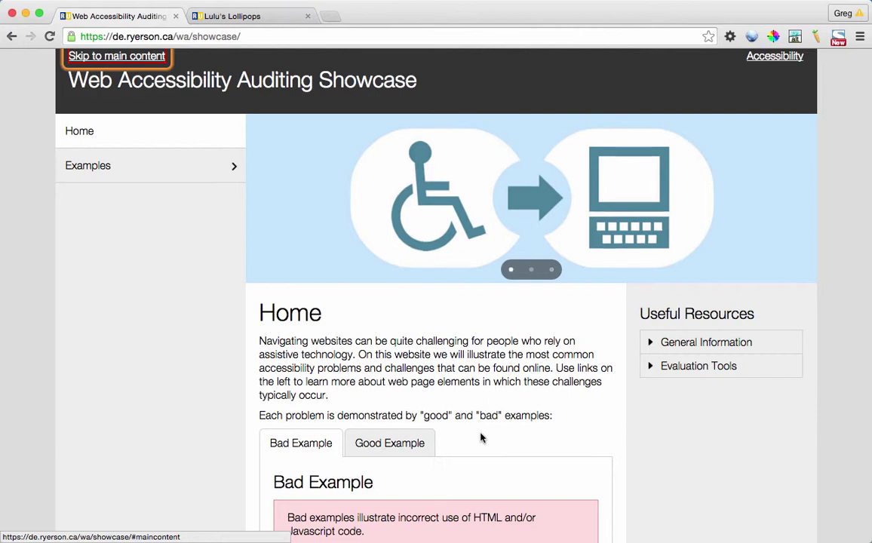
Move past the Accessibility and Home navigation entries to the Examples categories list
{"action": "key", "text": "Tab"}
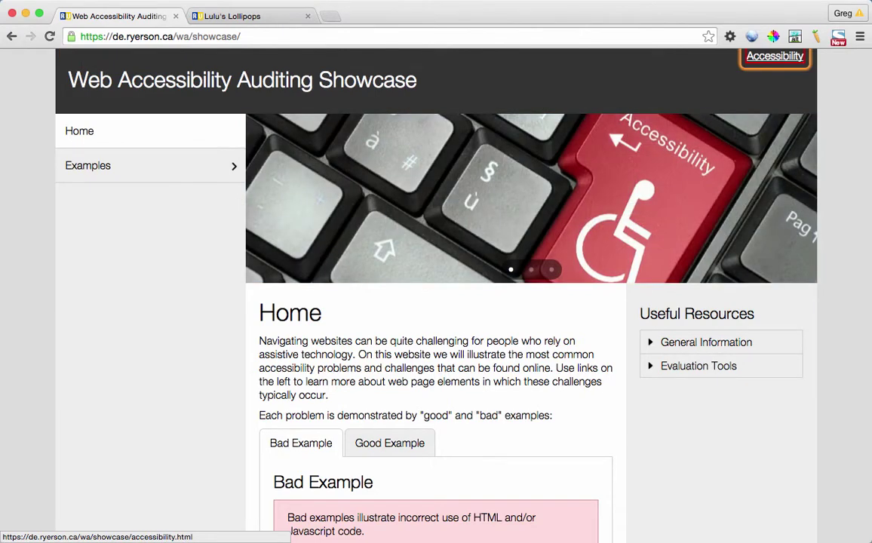
{"action": "key", "text": "Tab"}
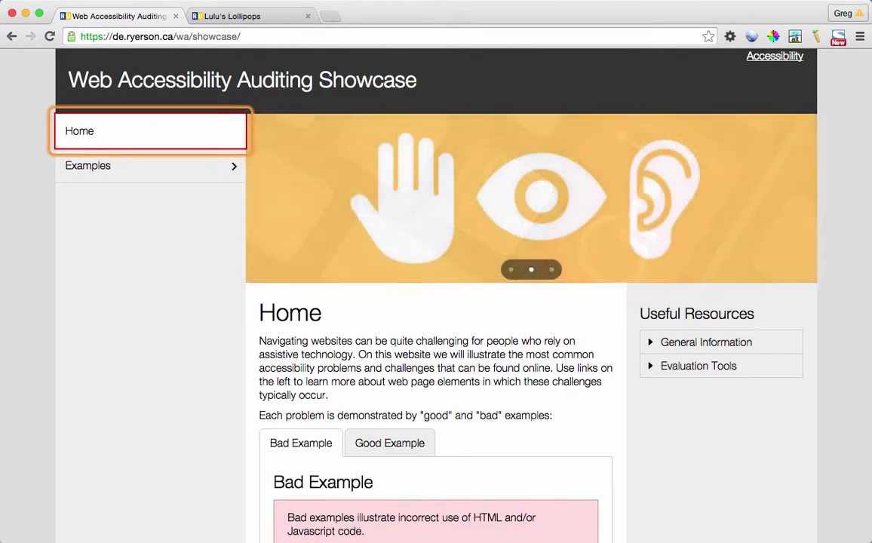
{"action": "key", "text": "Tab"}
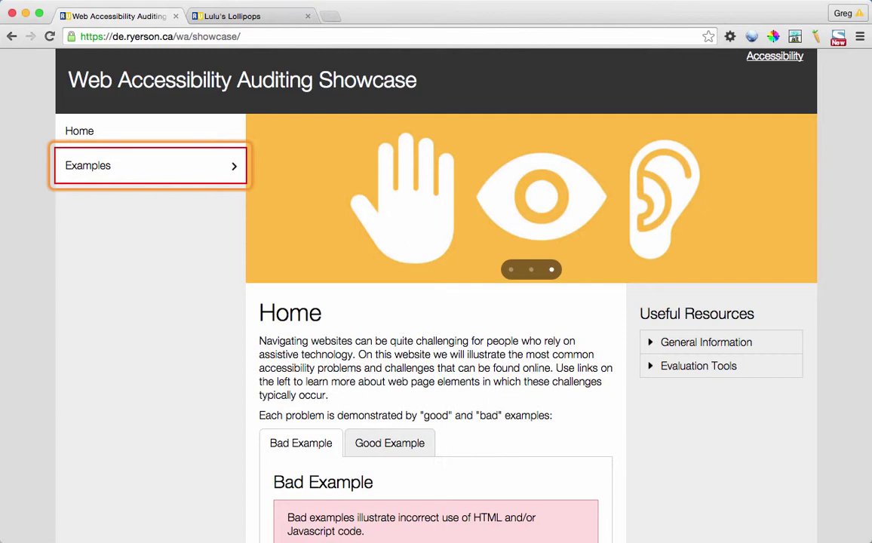
{"action": "key", "text": "Tab"}
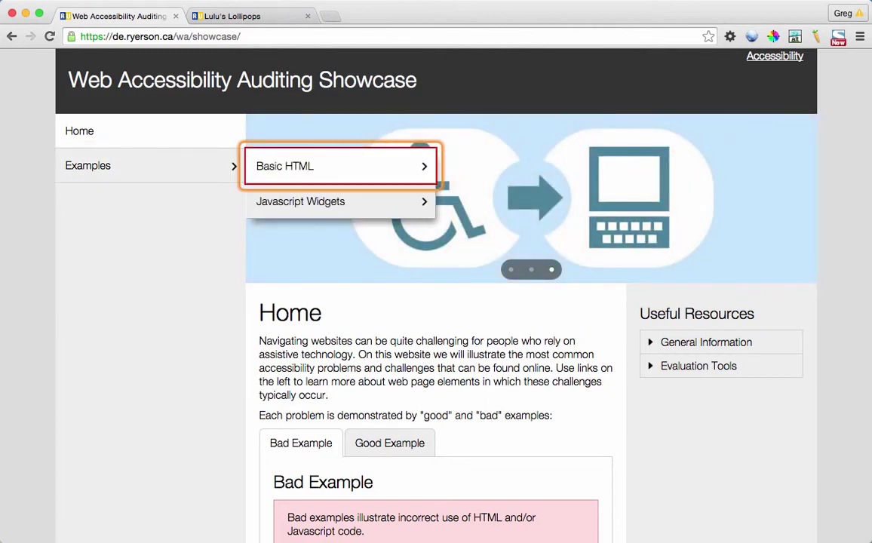
Step through the Basic HTML topics Links, Images, Headings and Forms, then close that list
{"action": "key", "text": "Tab"}
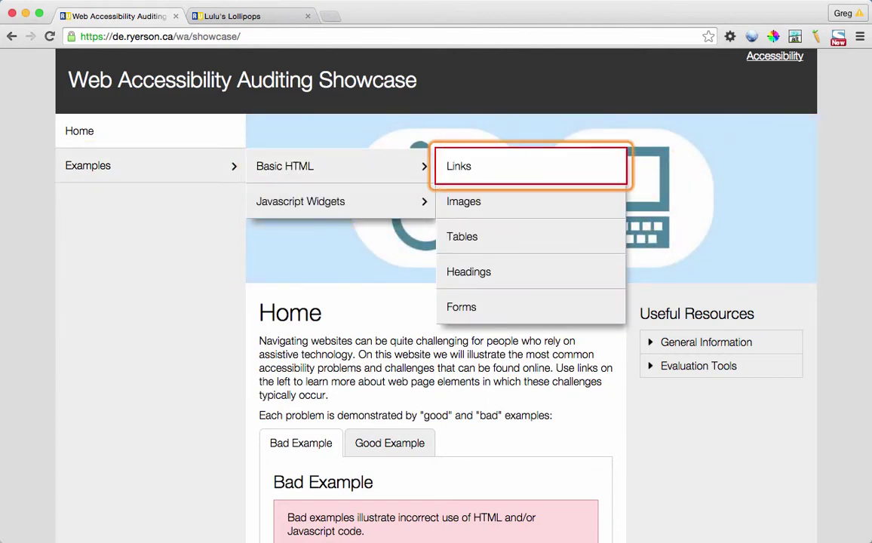
{"action": "key", "text": "Tab"}
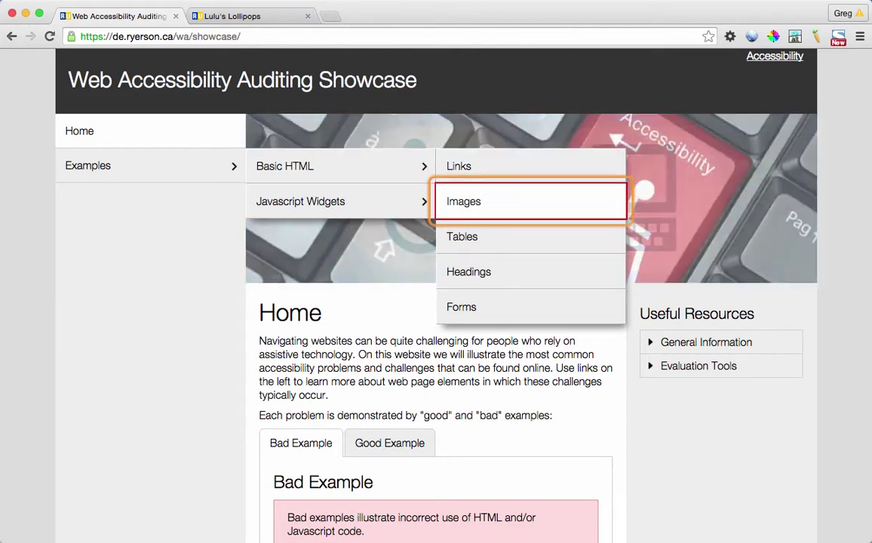
{"action": "key", "text": "Tab"}
{"action": "key", "text": "Tab"}
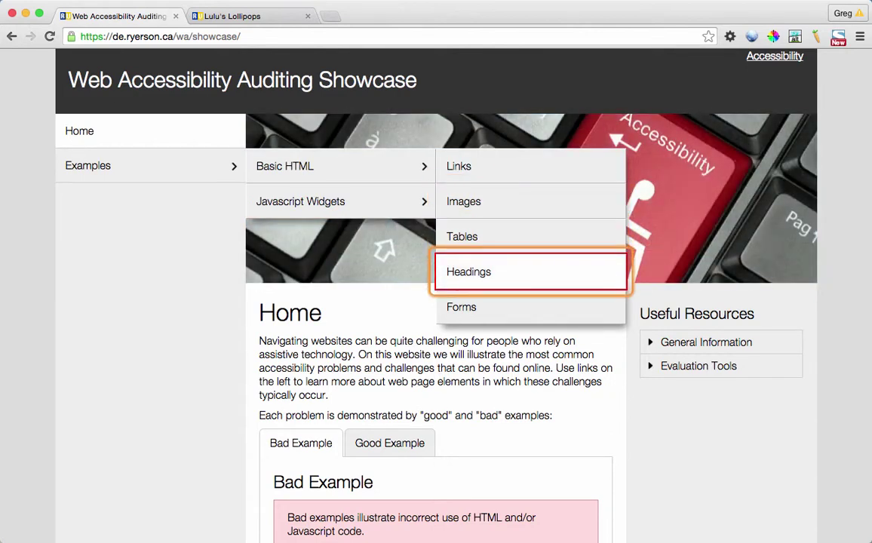
{"action": "key", "text": "Tab"}
{"action": "key", "text": "Escape"}
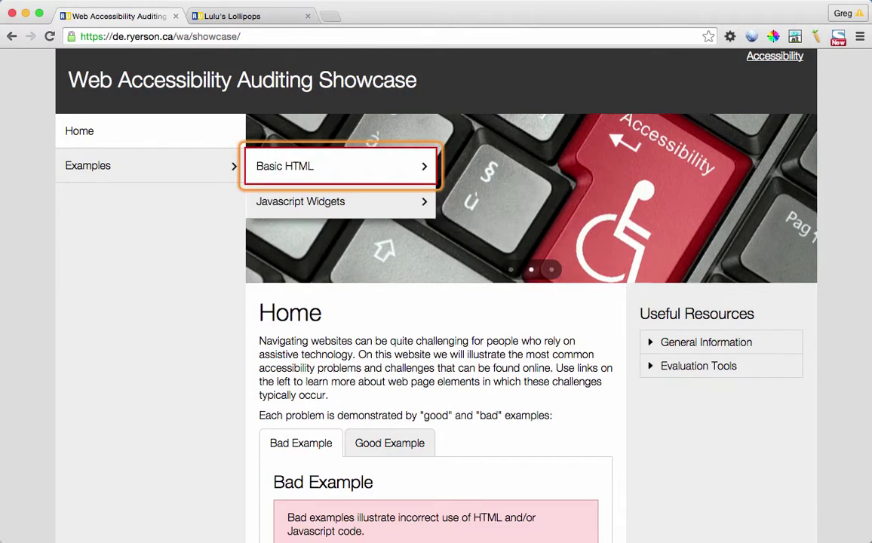
Open the Javascript Widgets topics at Tooltips, then leave the menus for the image carousel
{"action": "key", "text": "Down"}
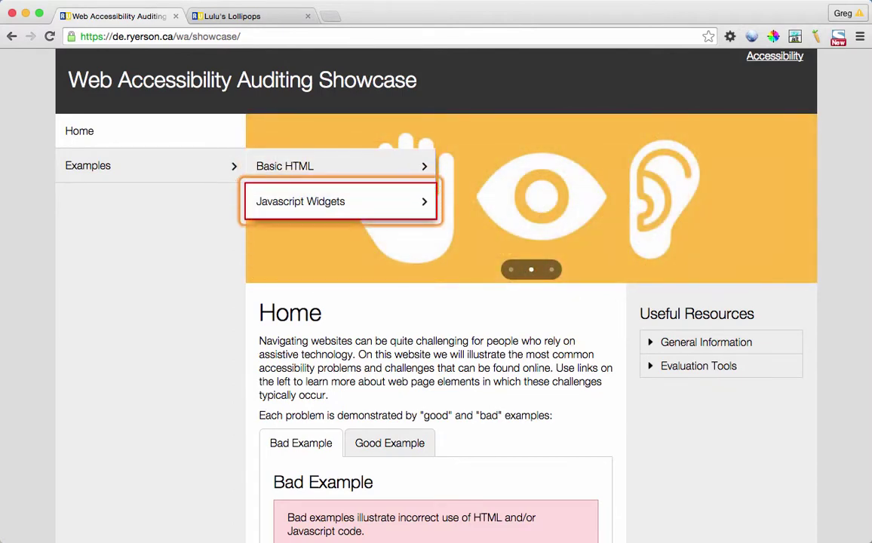
{"action": "key", "text": "Right"}
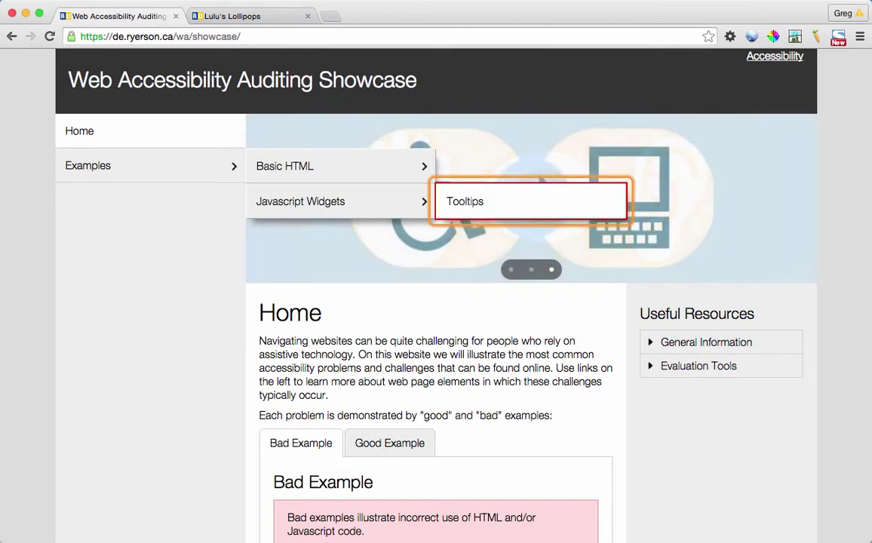
{"action": "key", "text": "Tab"}
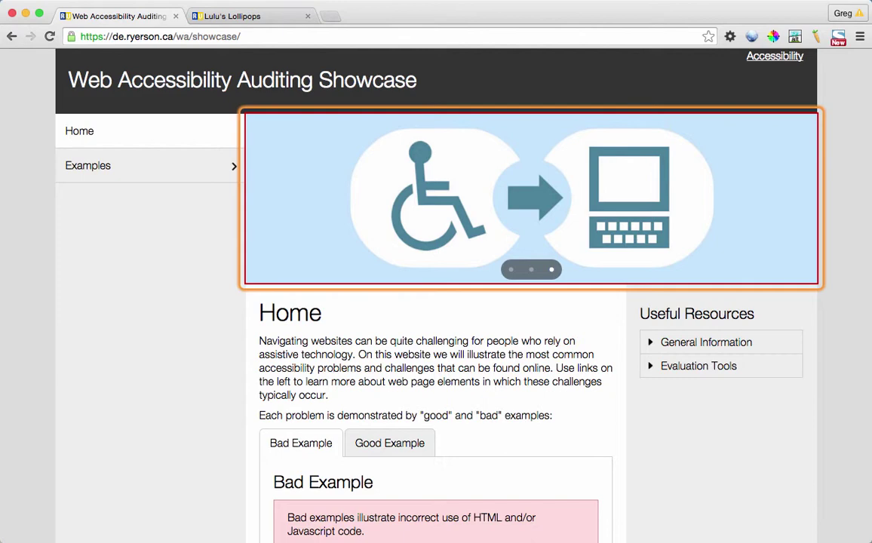
Move from the carousel into the Home introduction, then on to the Bad Example tab
{"action": "key", "text": "Tab"}
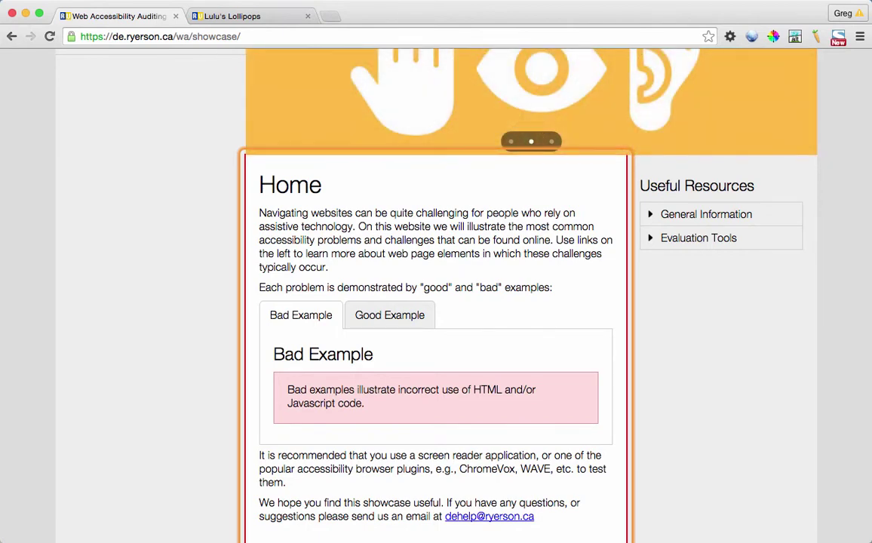
{"action": "key", "text": "Tab"}
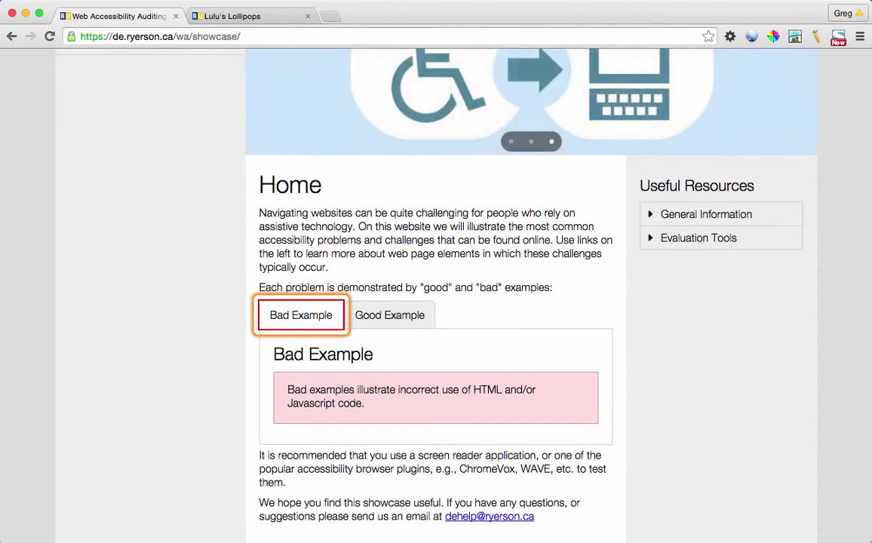
Compare the Good and Bad Example panels, then move through the Bad Example panel to the contact email link
{"action": "key", "text": "Right"}
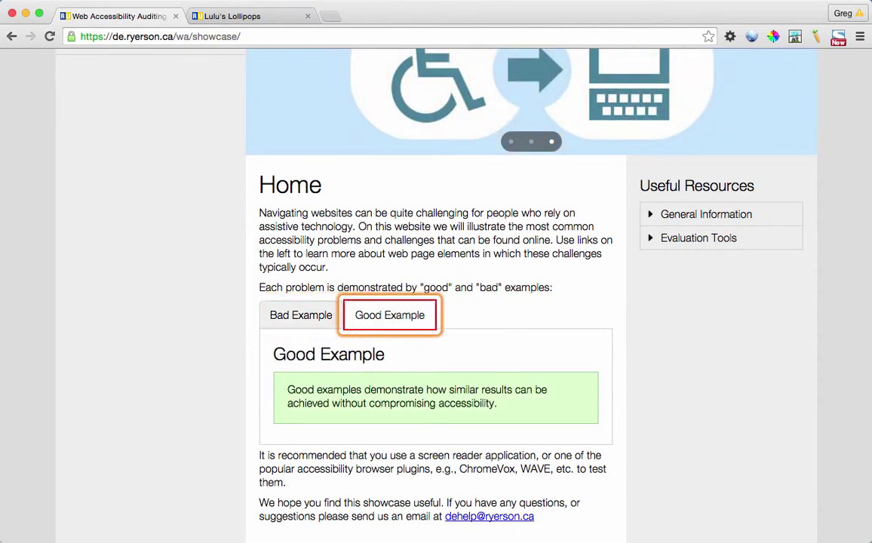
{"action": "key", "text": "Left"}
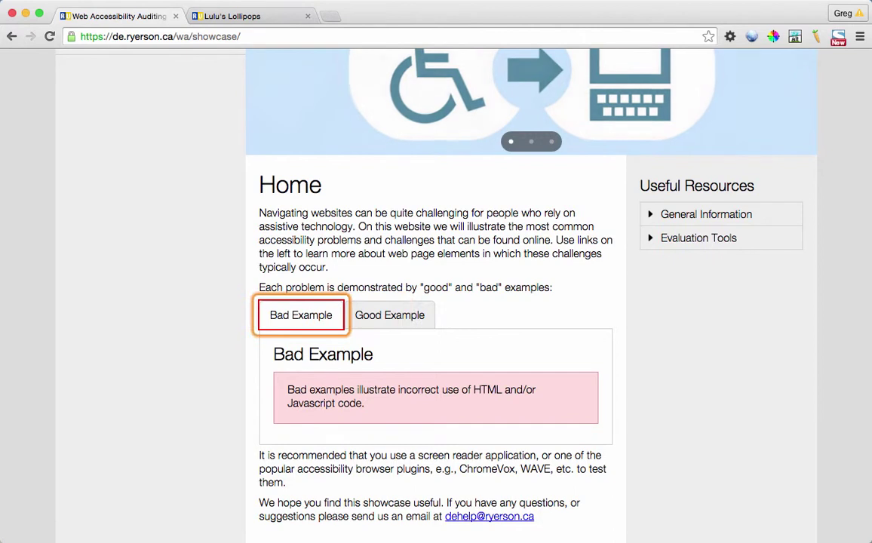
{"action": "key", "text": "Tab"}
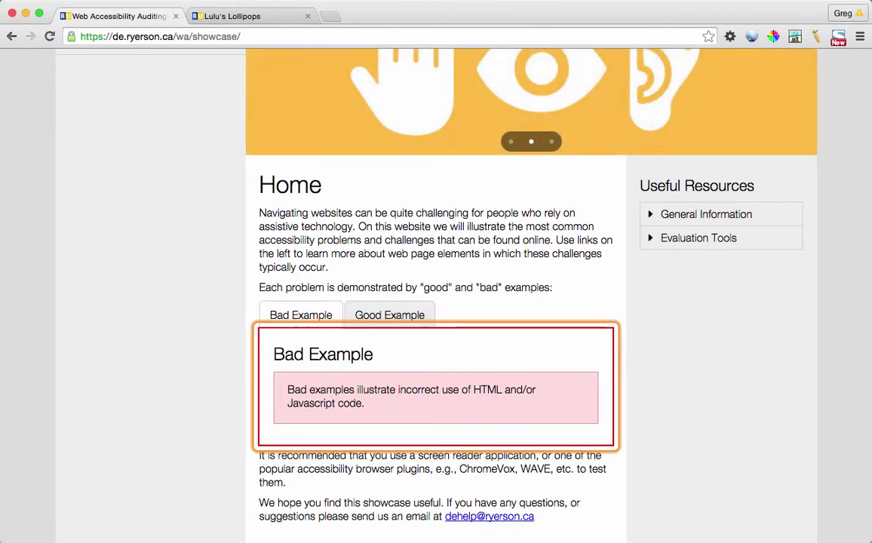
{"action": "key", "text": "shift+Tab"}
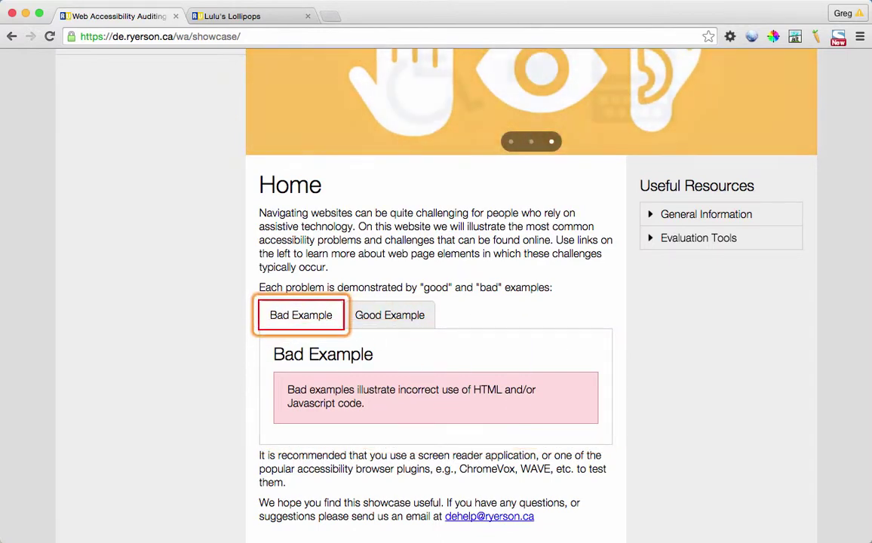
{"action": "key", "text": "Tab"}
{"action": "key", "text": "Tab"}
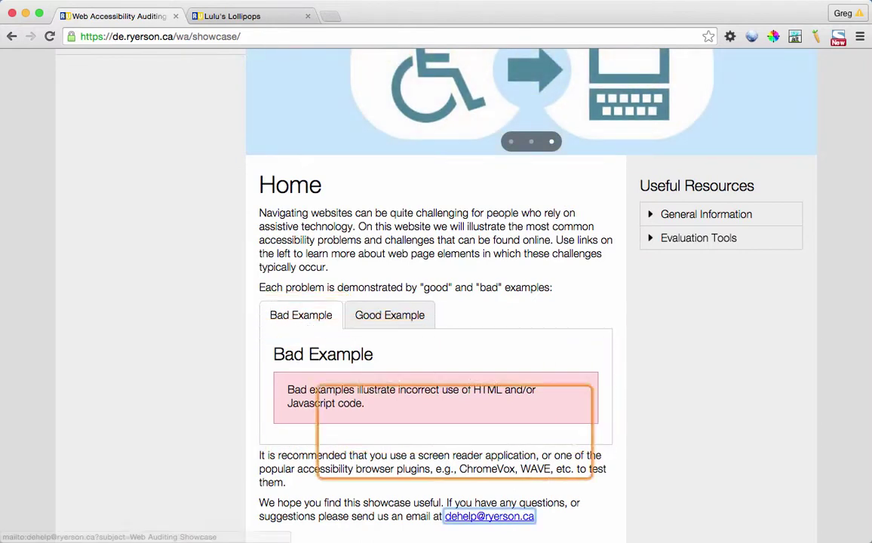
{"action": "key", "text": "Tab"}
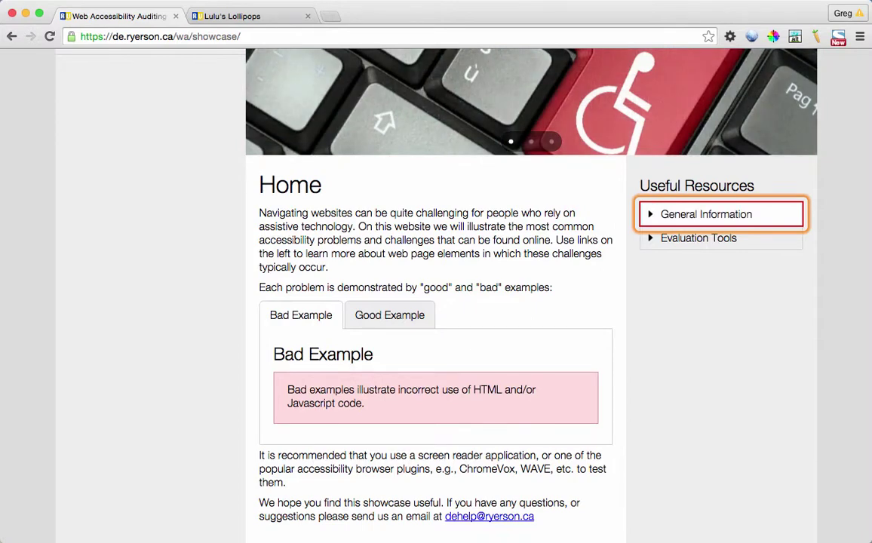
Expand General Information, review its WCAG and AODA links, collapse it, and move to Evaluation Tools
{"action": "key", "text": "Return"}
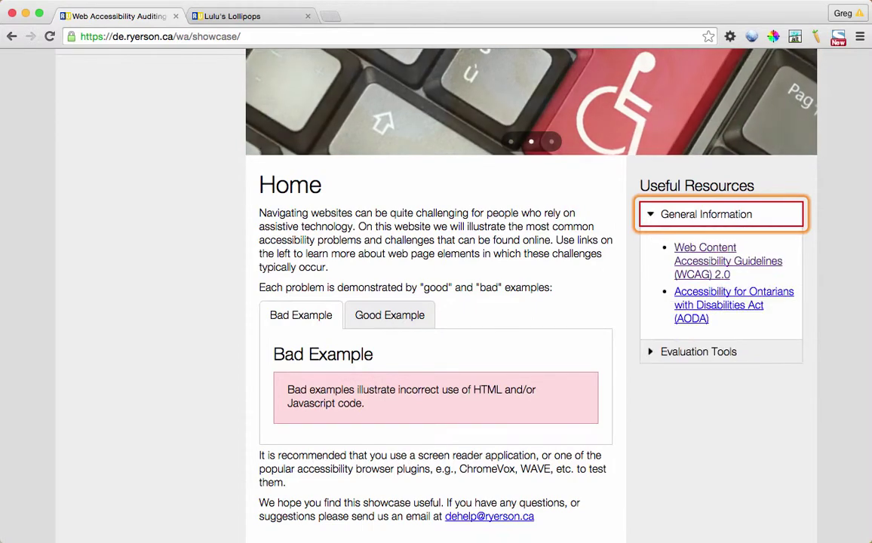
{"action": "key", "text": "Tab"}
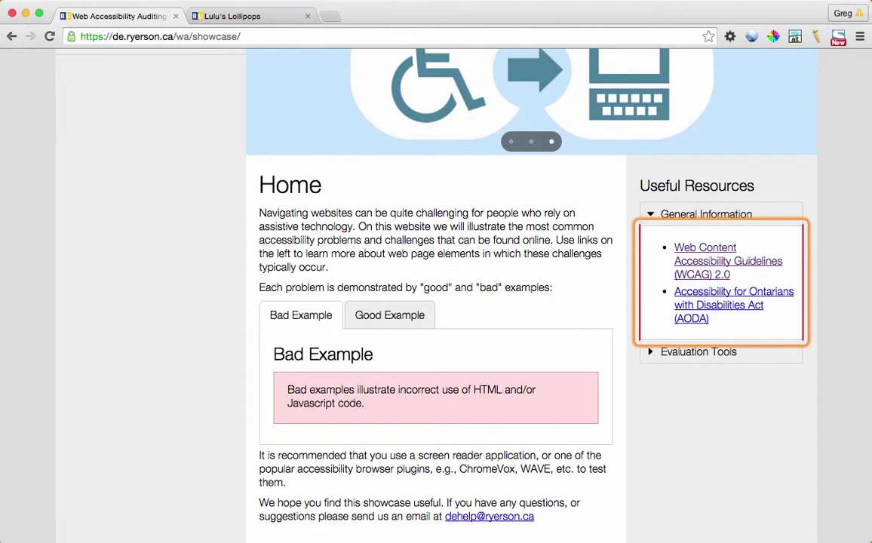
{"action": "key", "text": "Tab"}
{"action": "key", "text": "Tab"}
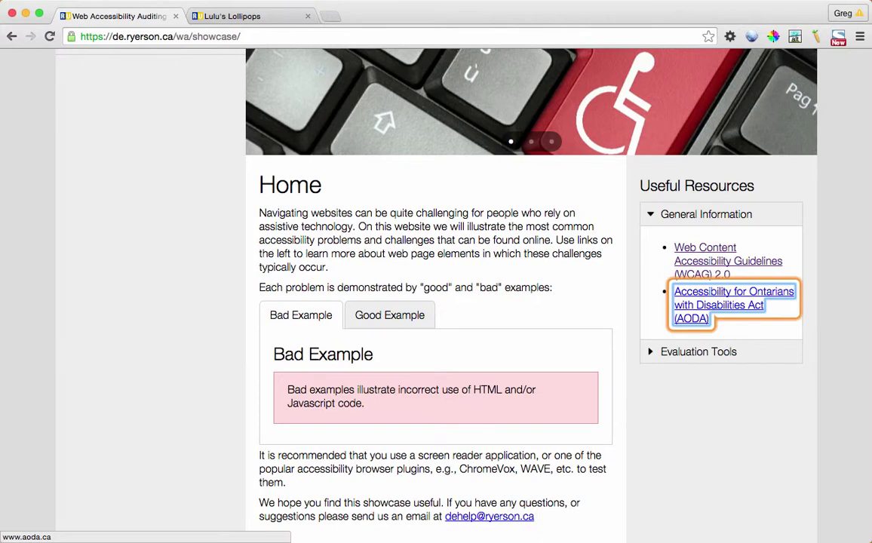
{"action": "key", "text": "shift+Tab"}
{"action": "key", "text": "shift+Tab"}
{"action": "key", "text": "shift+Tab"}
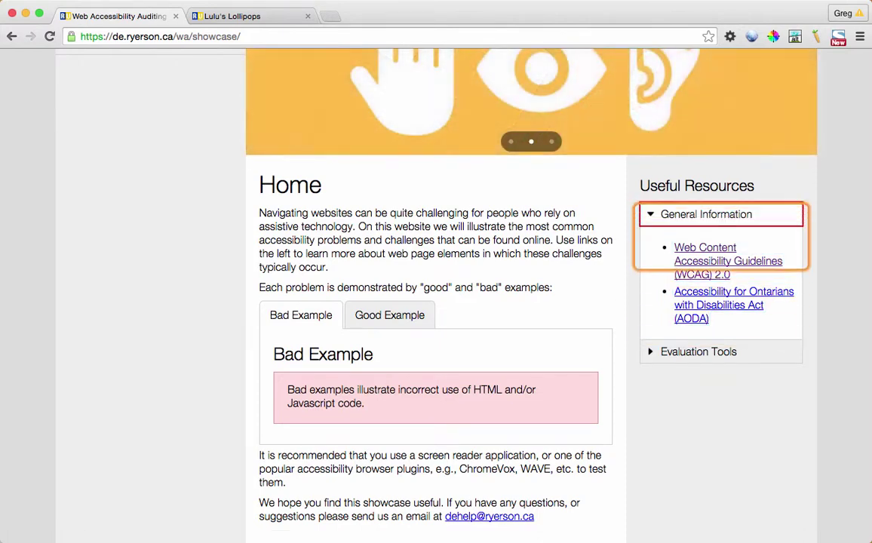
{"action": "key", "text": "Return"}
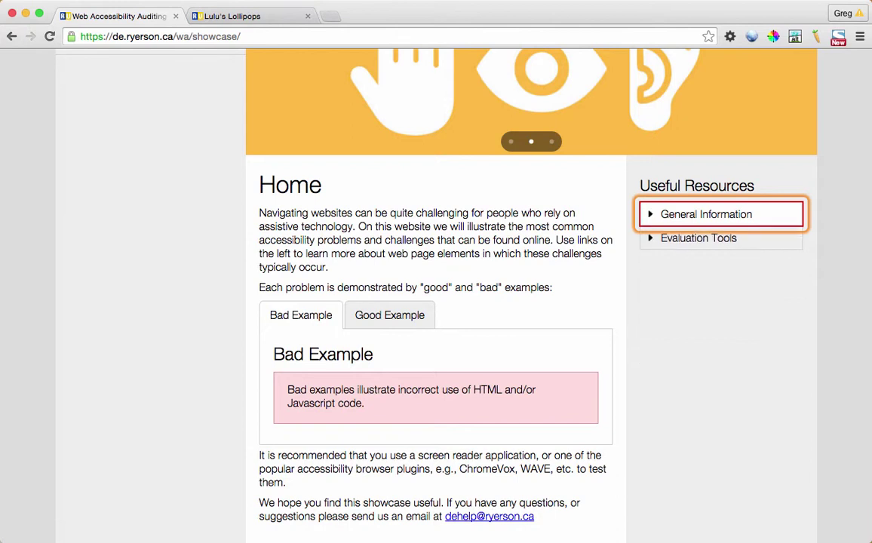
{"action": "key", "text": "Tab"}
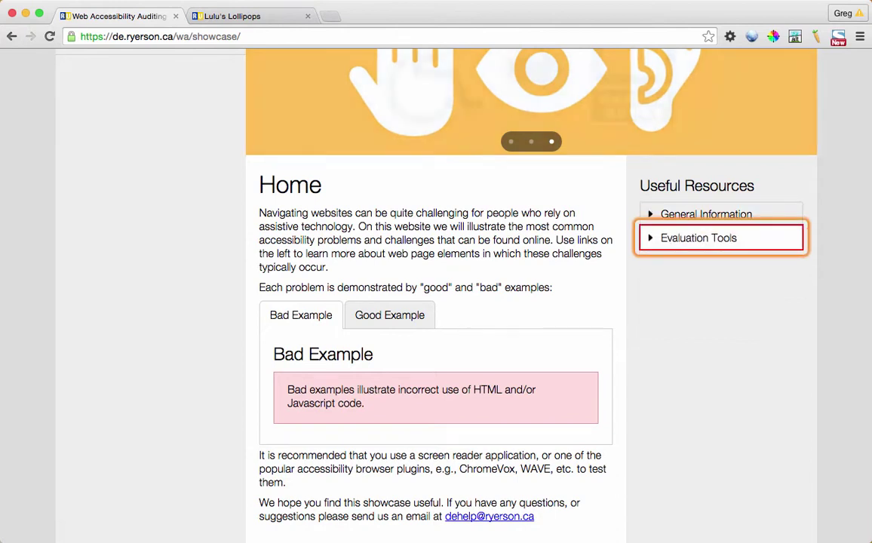
Expand Evaluation Tools and step through its WAVE, AChecker and Contrast-A Colour Tool links
{"action": "key", "text": "Return"}
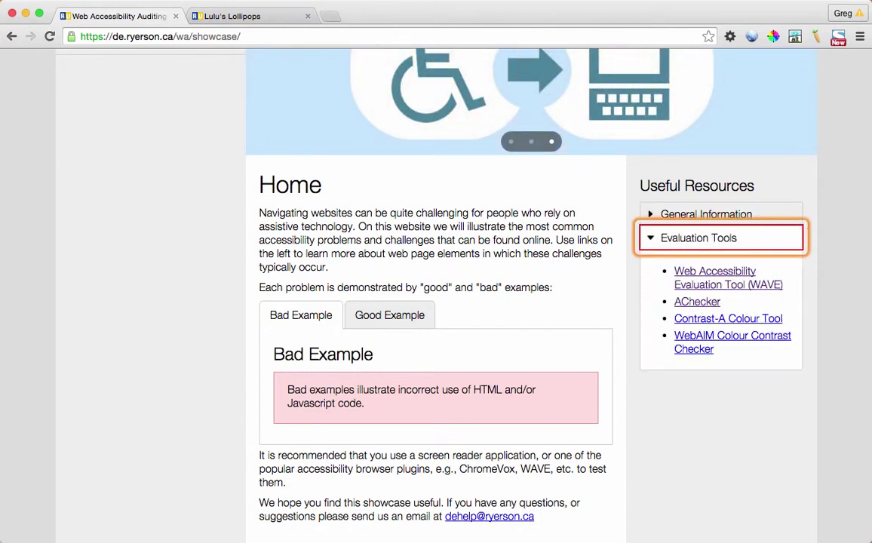
{"action": "key", "text": "Tab"}
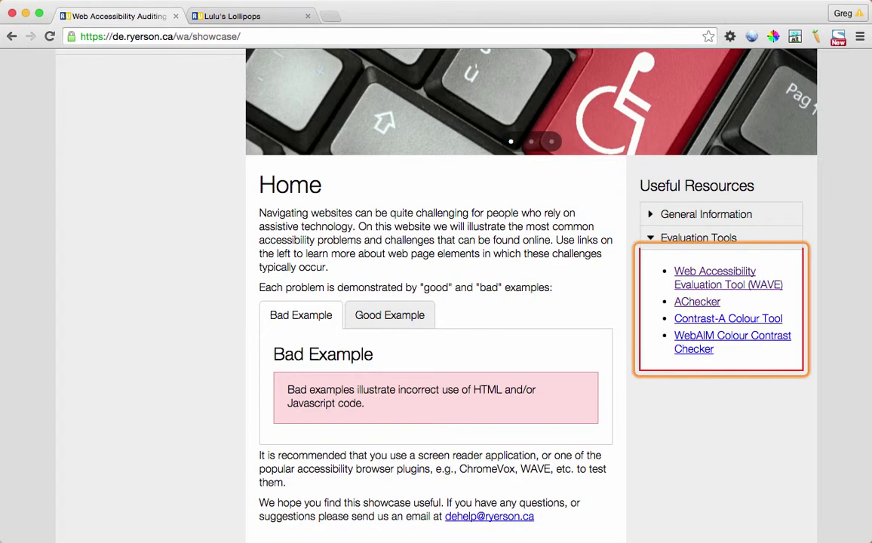
{"action": "key", "text": "Tab"}
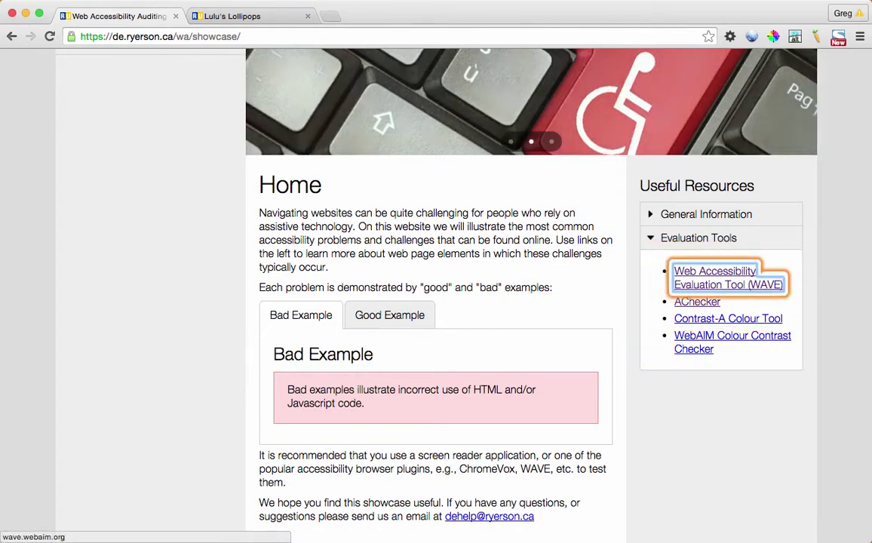
{"action": "key", "text": "Tab"}
{"action": "key", "text": "Tab"}
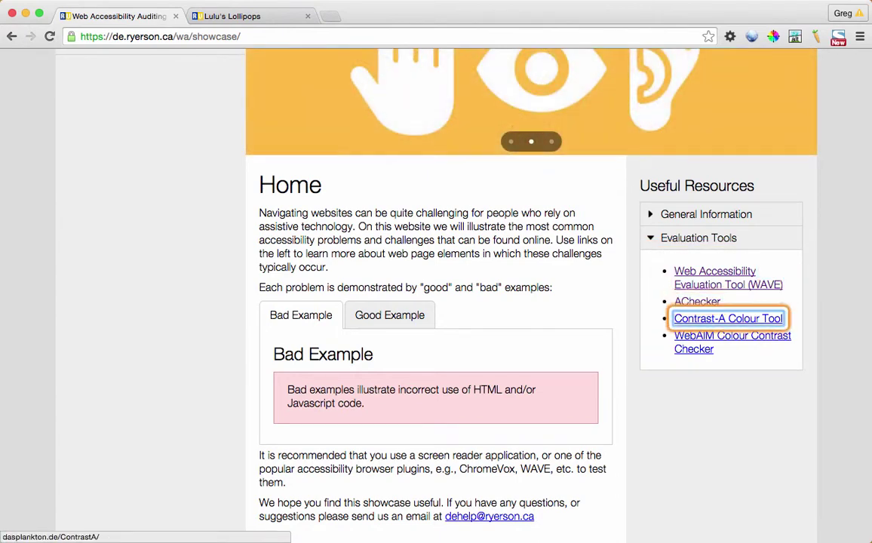
{"action": "key", "text": "Tab"}
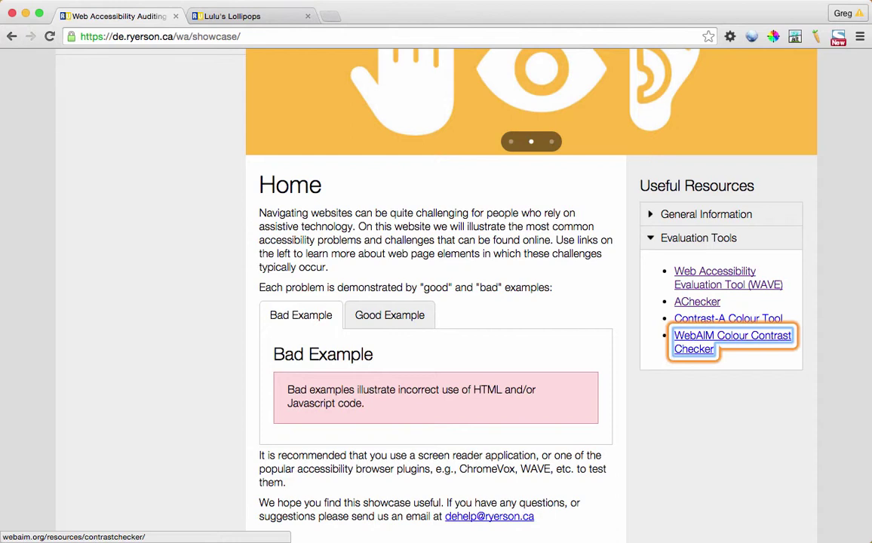
Return to the Evaluation Tools header, collapse it, and reach the footer's university logo link
{"action": "key", "text": "shift+Tab"}
{"action": "key", "text": "shift+Tab"}
{"action": "key", "text": "shift+Tab"}
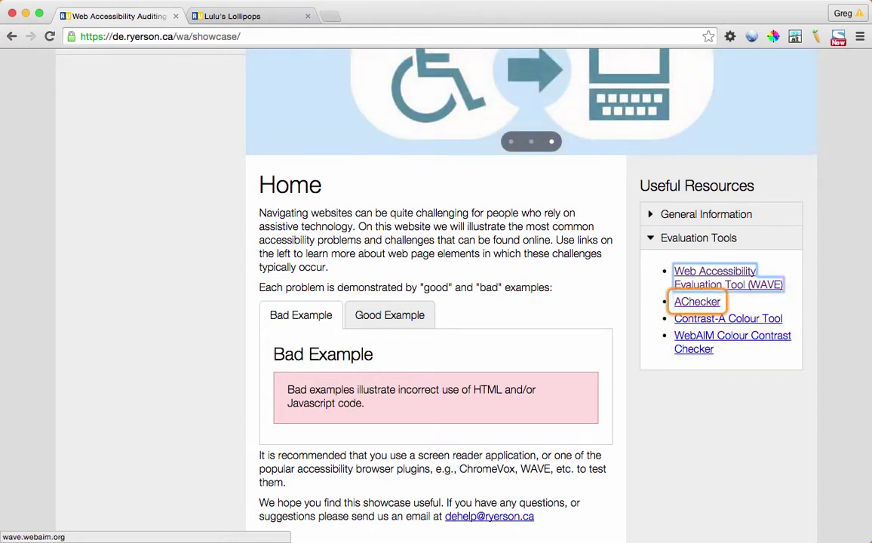
{"action": "key", "text": "shift+Tab"}
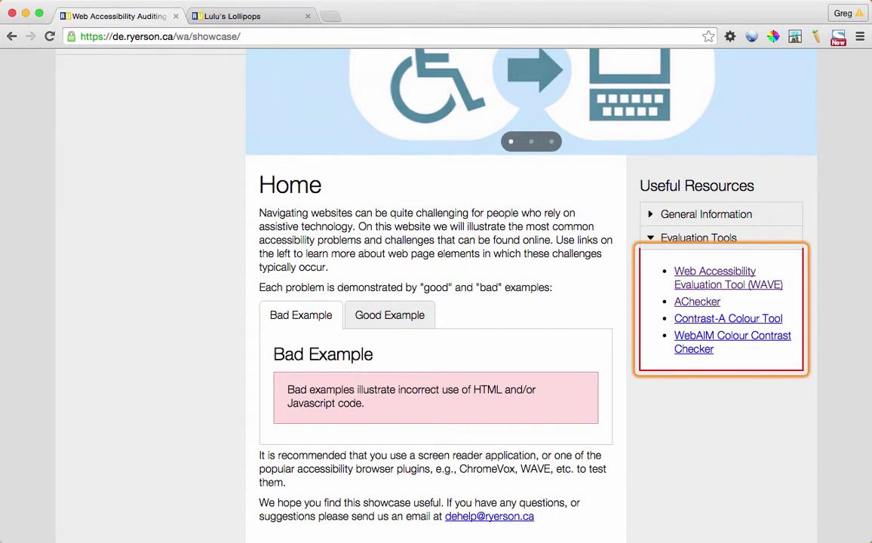
{"action": "key", "text": "shift+Tab"}
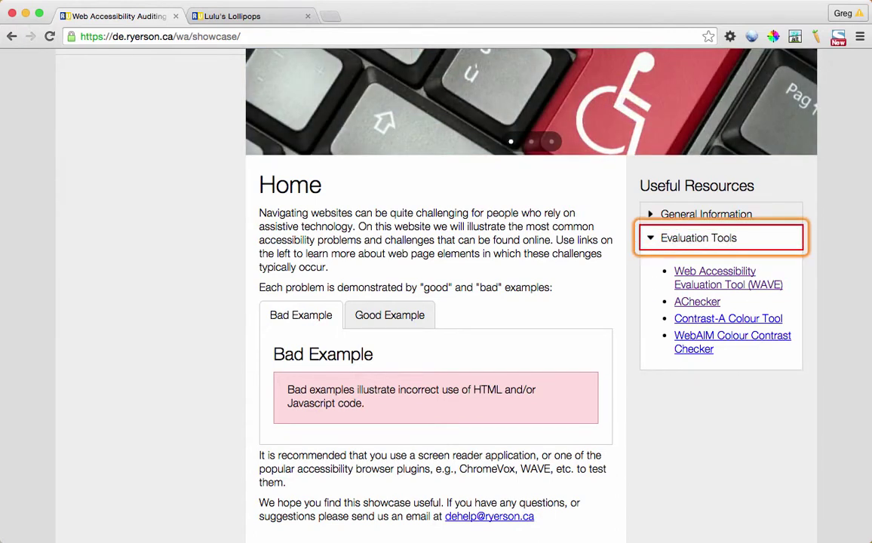
{"action": "key", "text": "Return"}
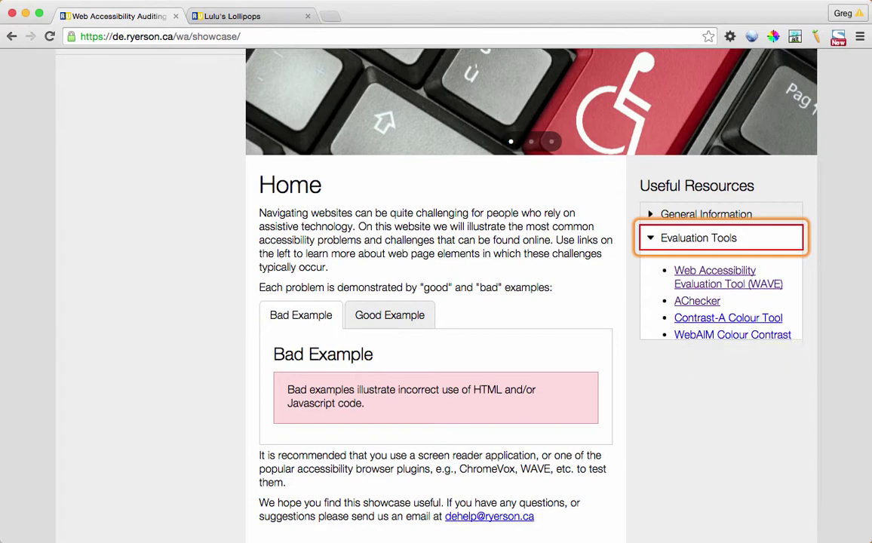
{"action": "key", "text": "Tab"}
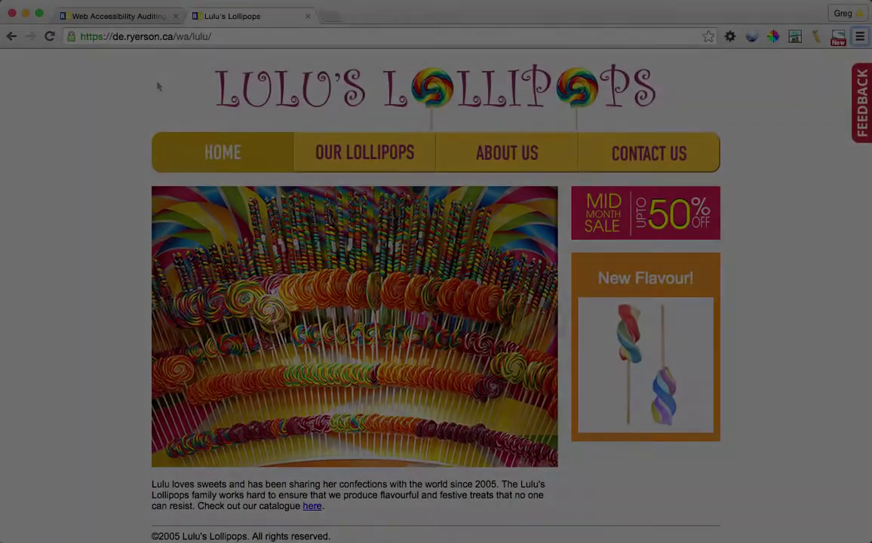
Focus the 'here' catalogue link in the Lulu's Lollipops intro text
{"action": "key", "text": "Tab"}
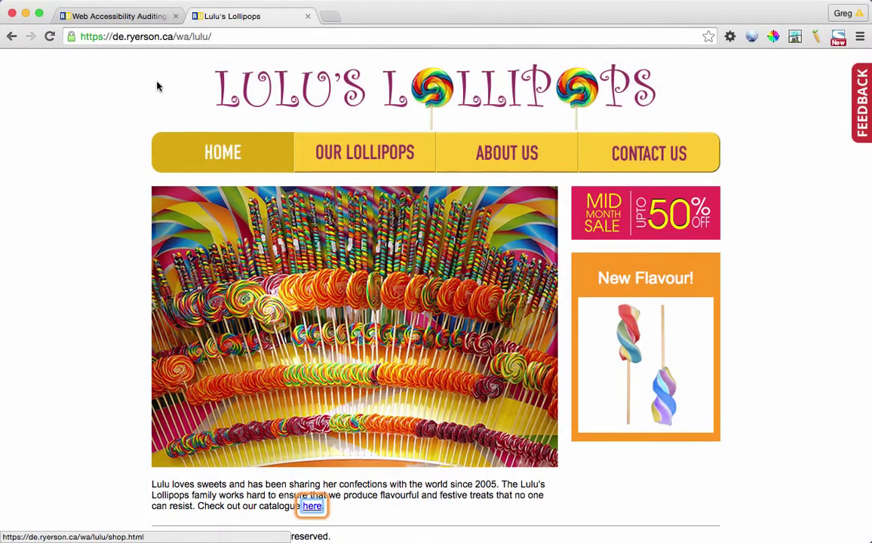